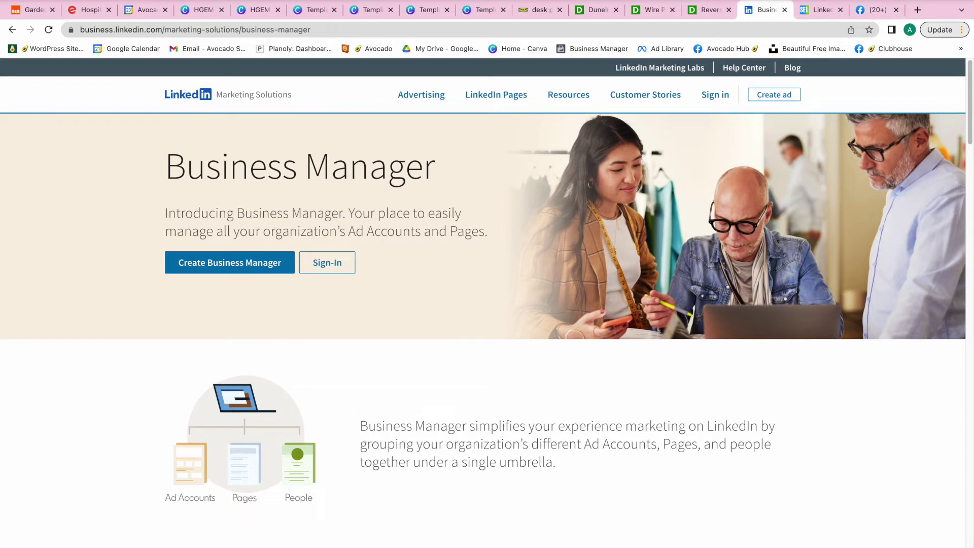
- Tick 'Manage my clients or other businesses', then sign in to the existing Business Manager account
{"action": "mouse_move", "coordinate": [439, 2]}
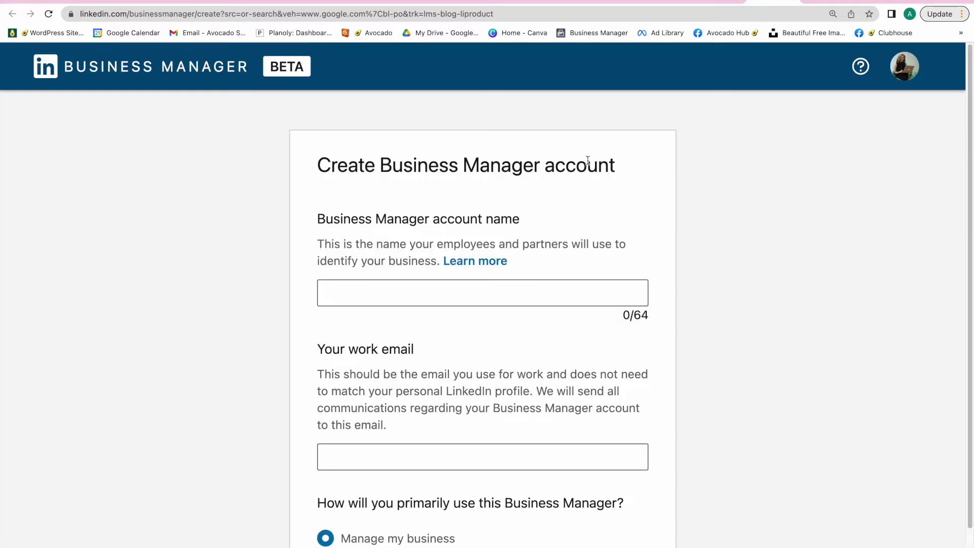
{"action": "scroll", "coordinate": [471, 315], "scroll_direction": "down", "scroll_amount": 1}
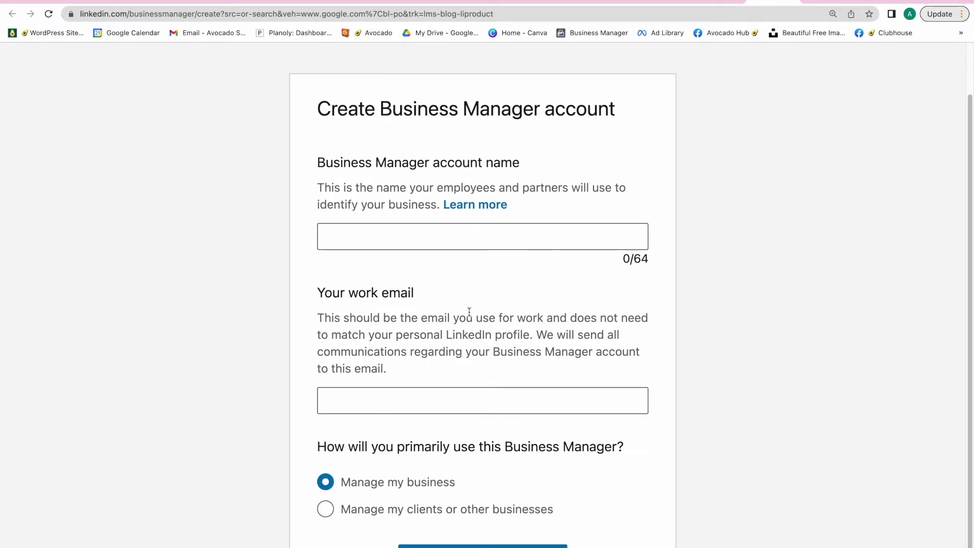
{"action": "scroll", "coordinate": [470, 311], "scroll_direction": "down", "scroll_amount": 1}
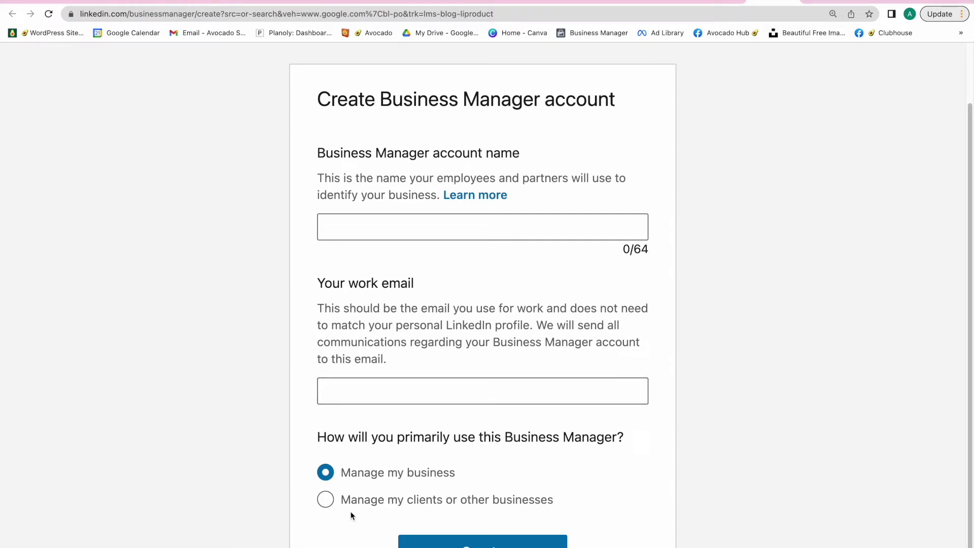
{"action": "left_click", "coordinate": [370, 502]}
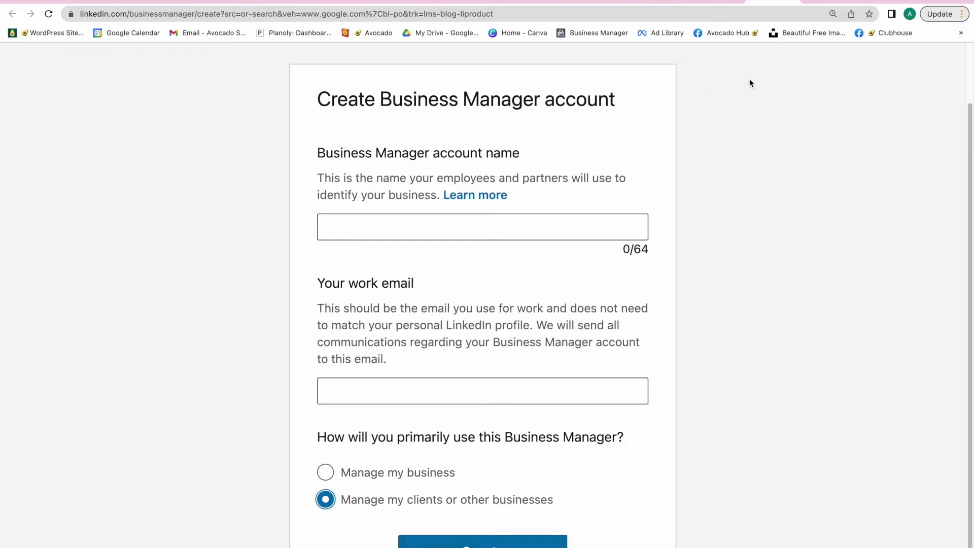
{"action": "left_click", "coordinate": [705, 2]}
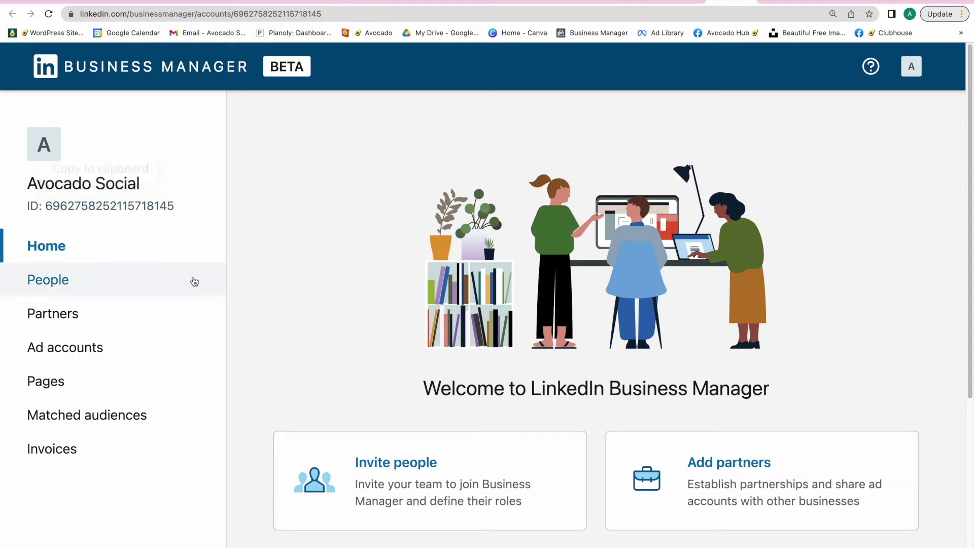
- Review both Avocado Social admins in People, opening and closing the profile editor and options menu
{"action": "left_click", "coordinate": [61, 277]}
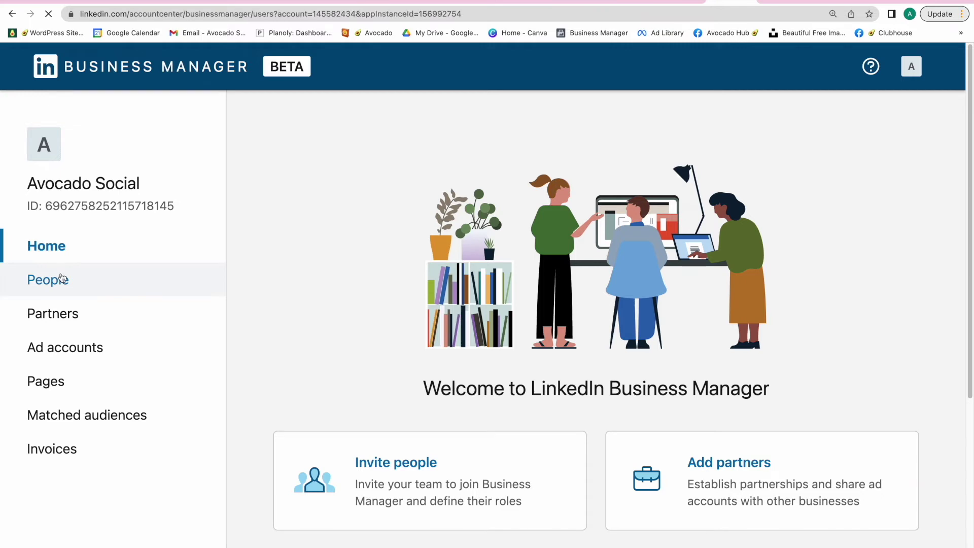
{"action": "scroll", "coordinate": [387, 330], "scroll_direction": "down", "scroll_amount": 3}
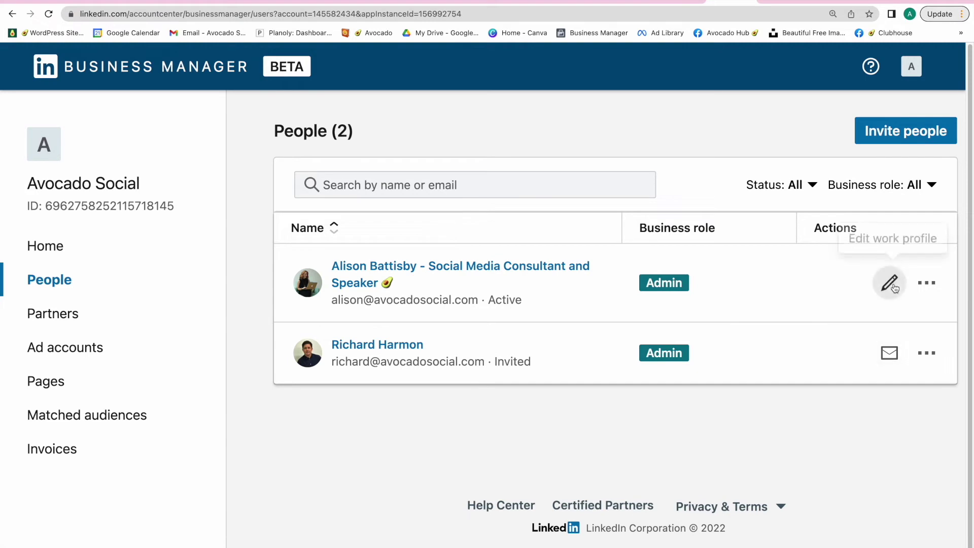
{"action": "left_click", "coordinate": [894, 287]}
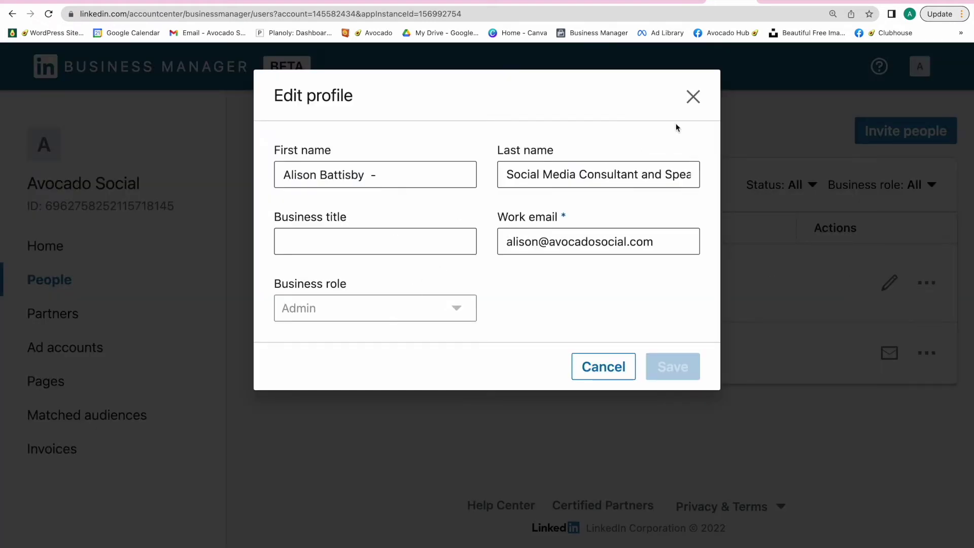
{"action": "left_click", "coordinate": [692, 97]}
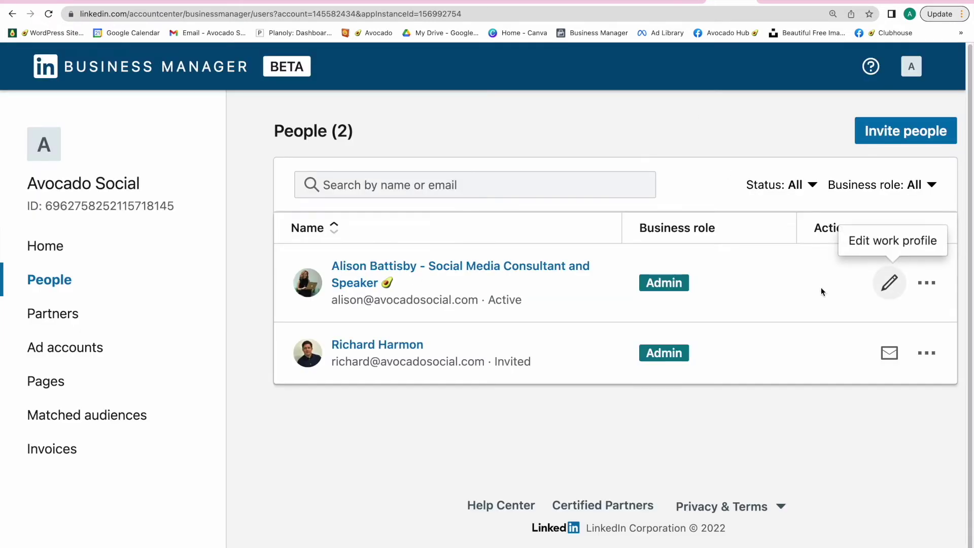
{"action": "left_click", "coordinate": [926, 353]}
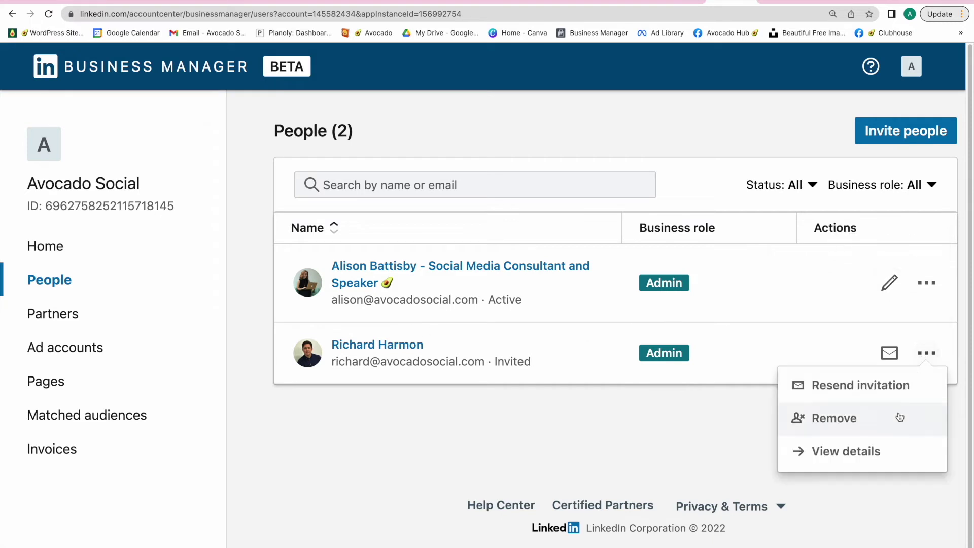
{"action": "left_click", "coordinate": [625, 470]}
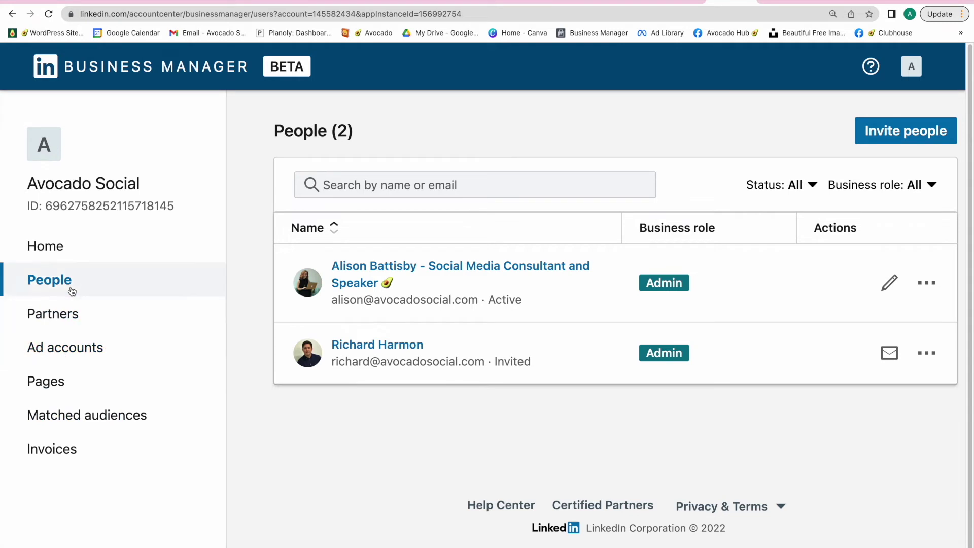
{"action": "left_click", "coordinate": [64, 359]}
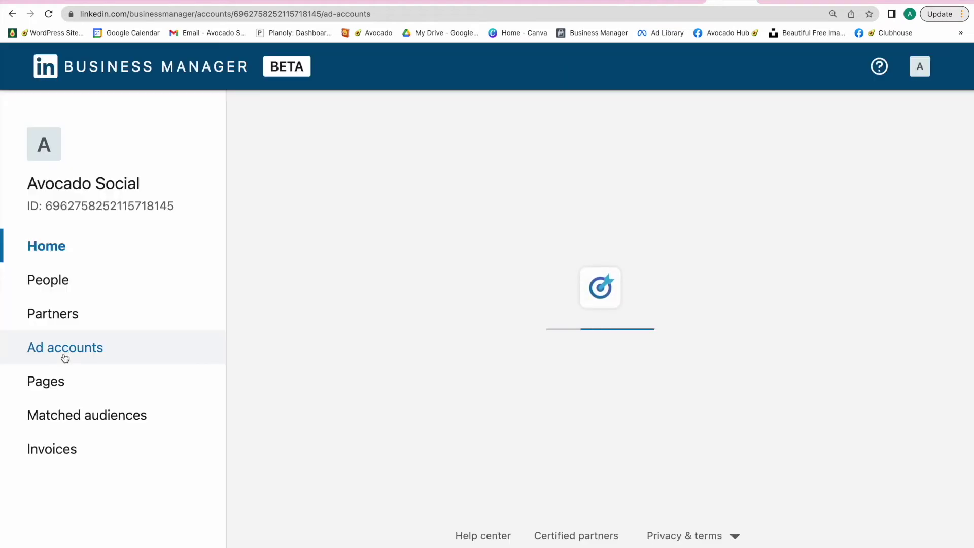
- Open Add accounts > Claim ownership (ID) and note the Campaign Manager hint for finding IDs
{"action": "left_click", "coordinate": [640, 435]}
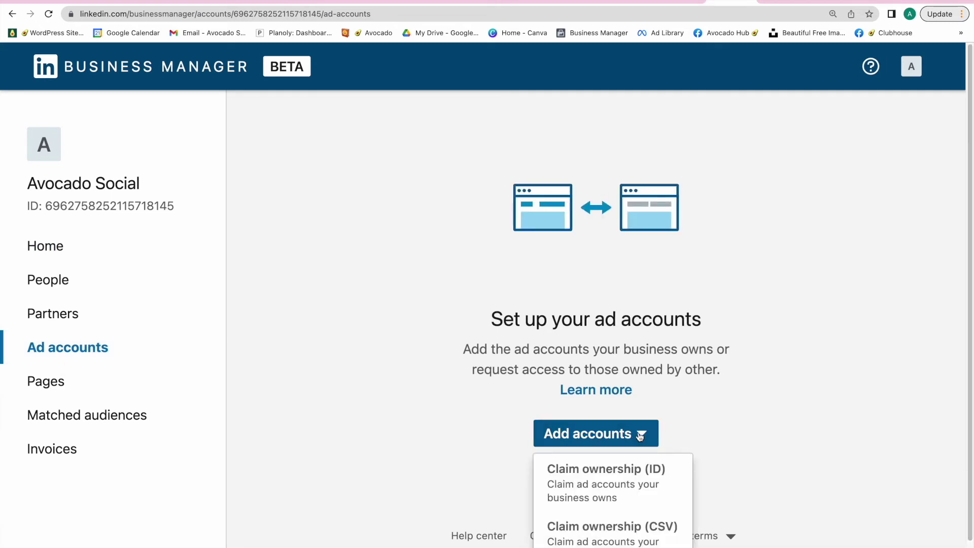
{"action": "scroll", "coordinate": [635, 434], "scroll_direction": "down", "scroll_amount": 1}
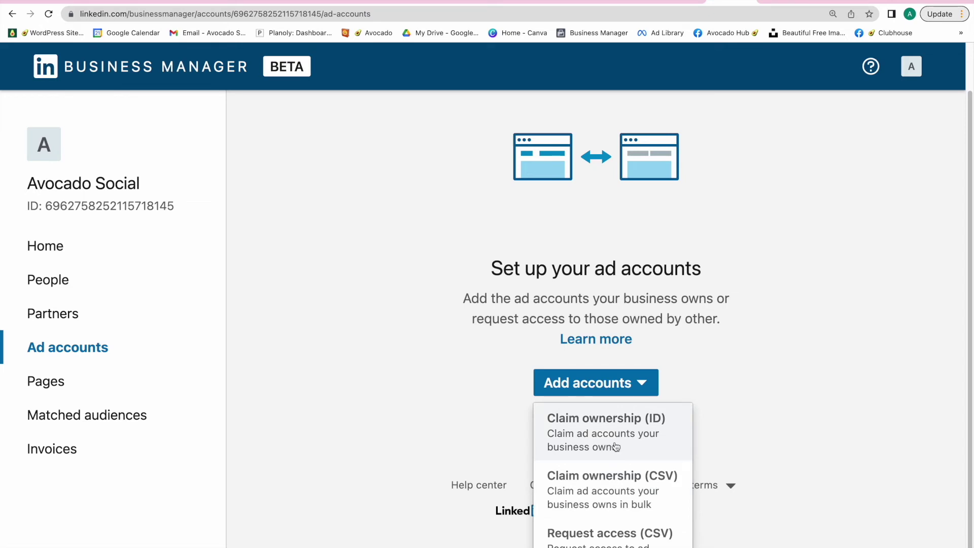
{"action": "left_click", "coordinate": [620, 445]}
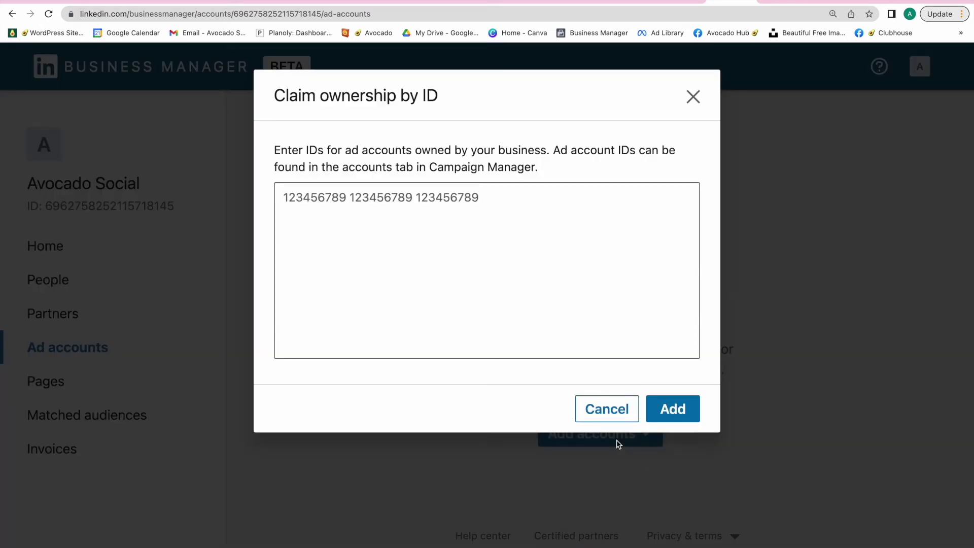
{"action": "left_click", "coordinate": [363, 210]}
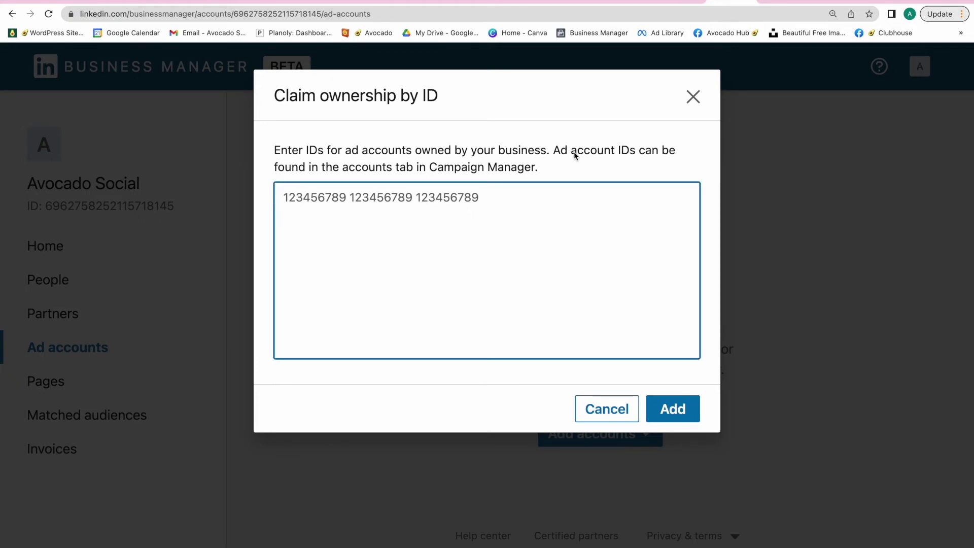
{"action": "left_click_drag", "start_coordinate": [573, 151], "coordinate": [678, 170]}
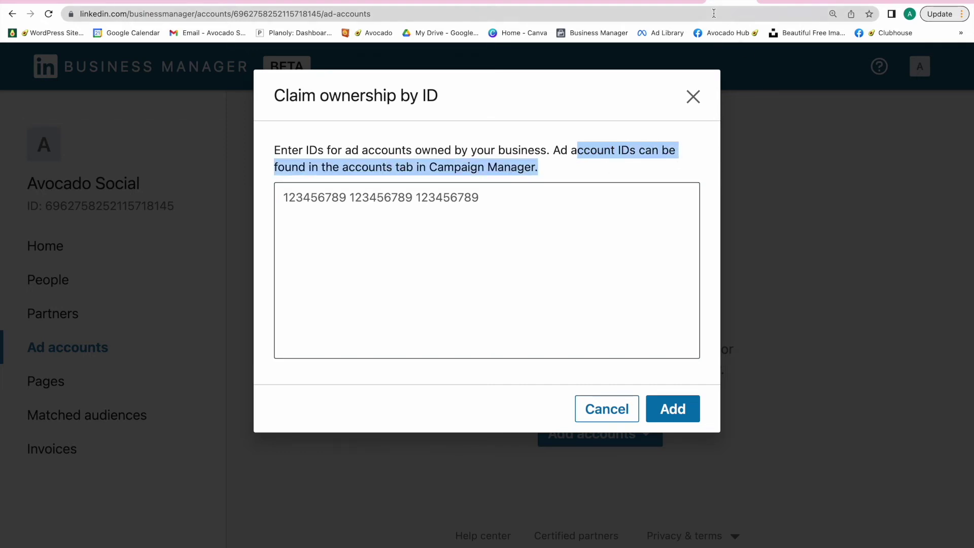
{"action": "left_click", "coordinate": [680, 3]}
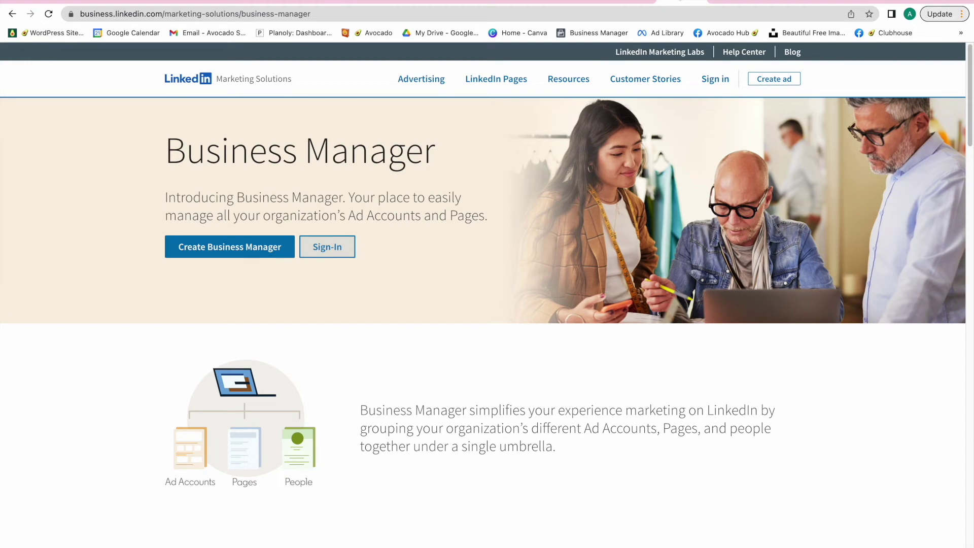
- Search the web for 'linkedin' to get to Campaign Manager
{"action": "left_click", "coordinate": [674, 11]}
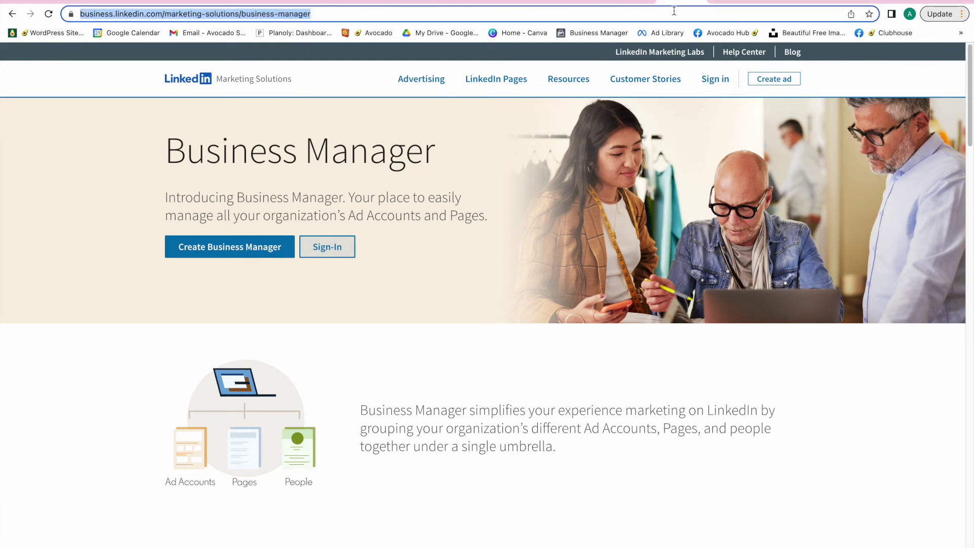
{"action": "type", "text": "linkedin"}
{"action": "key", "text": "Return"}
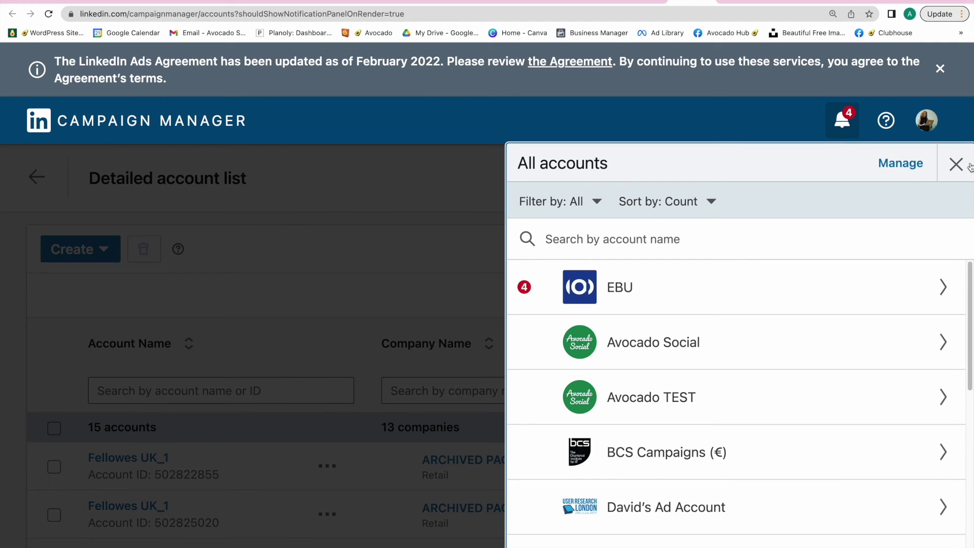
- Close the All accounts panel and check the Avocado Social account's settings via Manage
{"action": "left_click", "coordinate": [956, 164]}
{"action": "scroll", "coordinate": [305, 457], "scroll_direction": "down", "scroll_amount": 10}
{"action": "scroll", "coordinate": [180, 524], "scroll_direction": "up", "scroll_amount": 2}
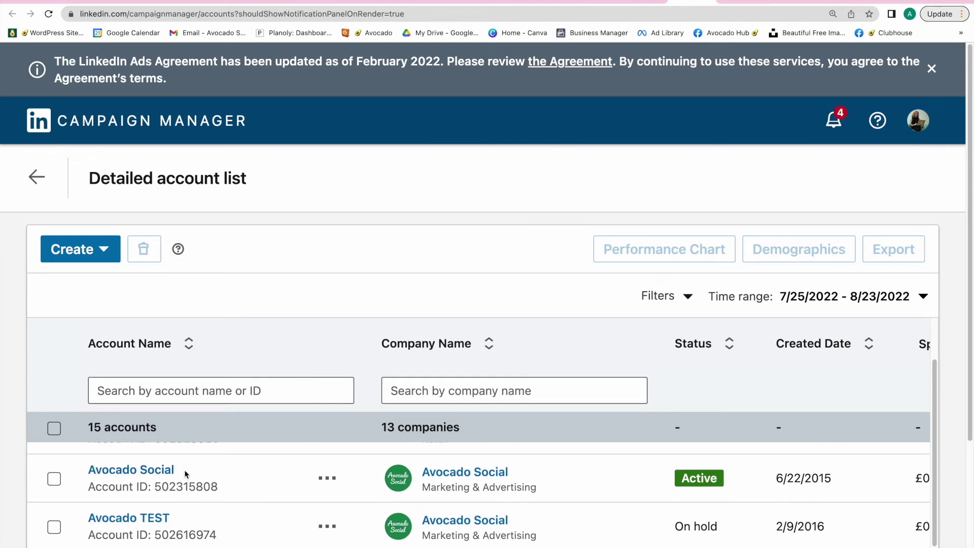
{"action": "left_click", "coordinate": [328, 479]}
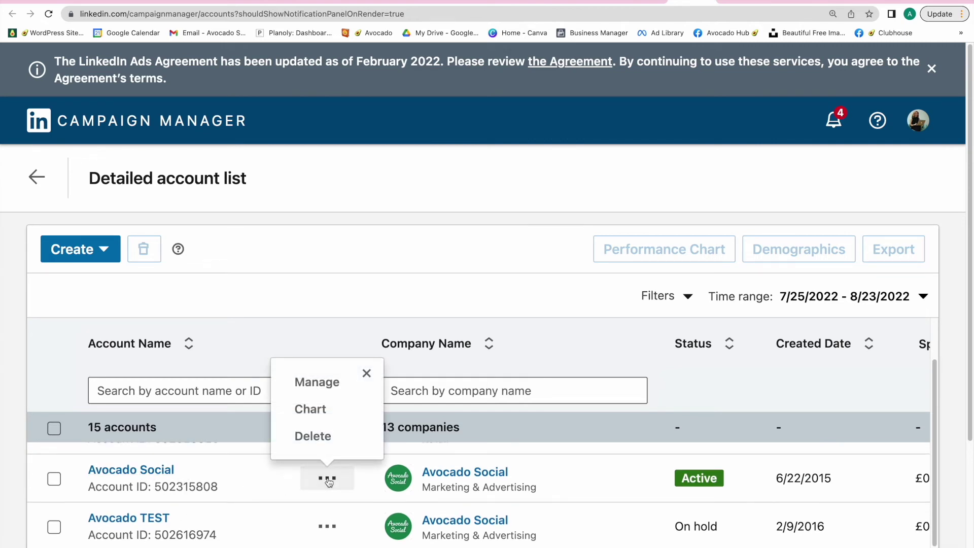
{"action": "left_click", "coordinate": [334, 385]}
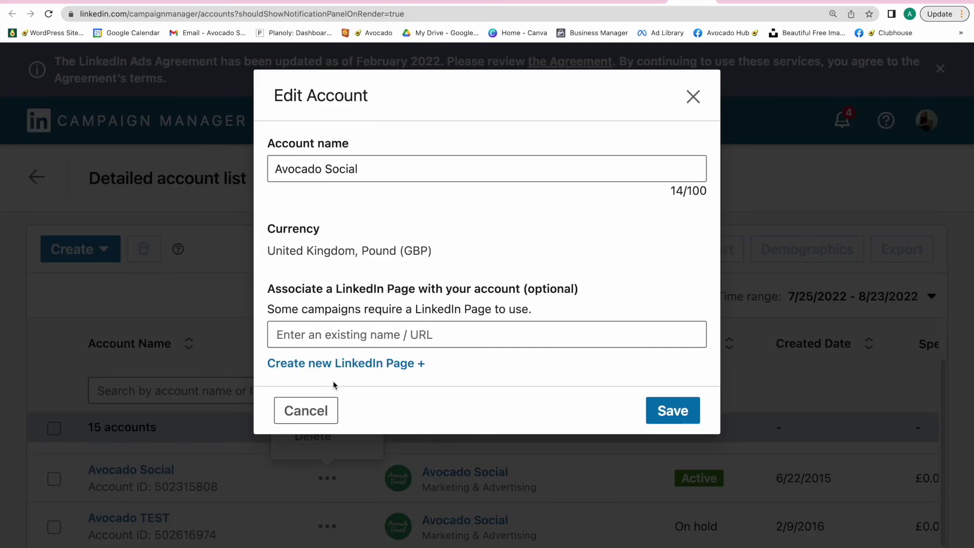
{"action": "left_click", "coordinate": [693, 96]}
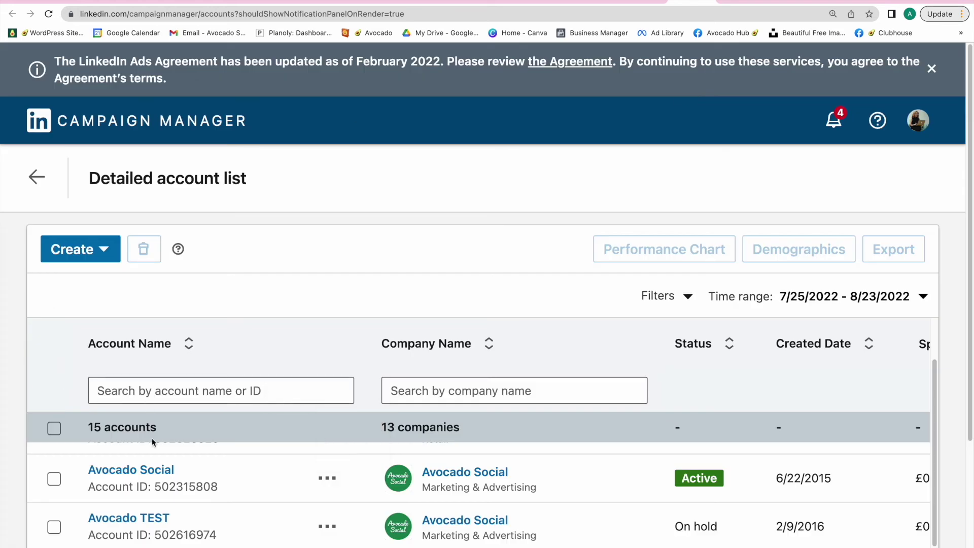
- Copy the Avocado Social account ID and paste it into Claim ownership by ID to add it
{"action": "left_click_drag", "start_coordinate": [156, 487], "coordinate": [218, 488]}
{"action": "key", "text": "super+c"}
{"action": "left_click", "coordinate": [739, 6]}
{"action": "left_click", "coordinate": [461, 189]}
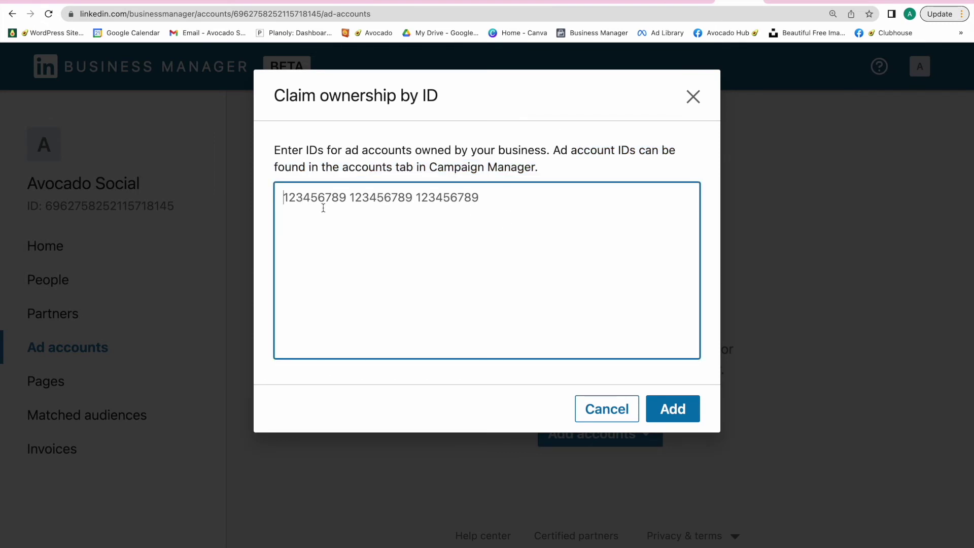
{"action": "key", "text": "super+v"}
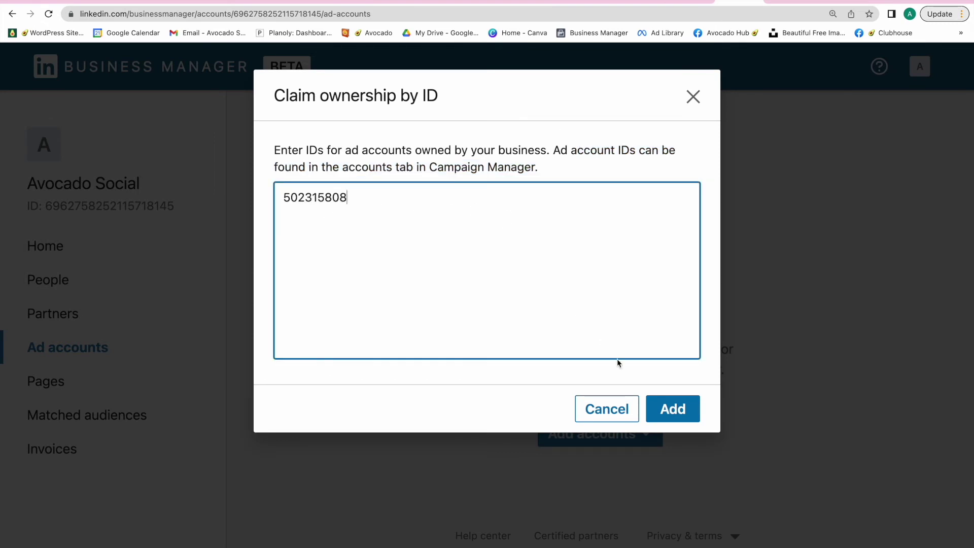
{"action": "left_click", "coordinate": [672, 408]}
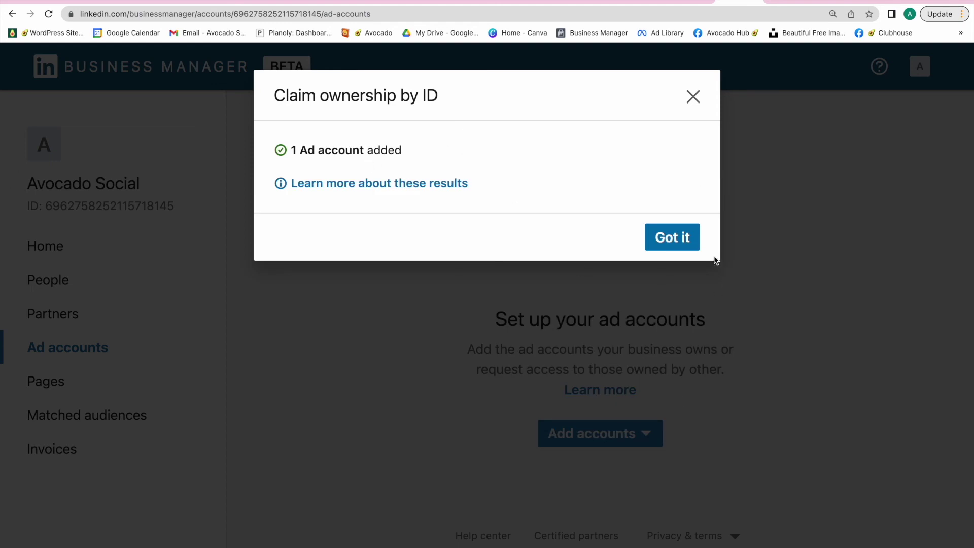
{"action": "left_click", "coordinate": [682, 238]}
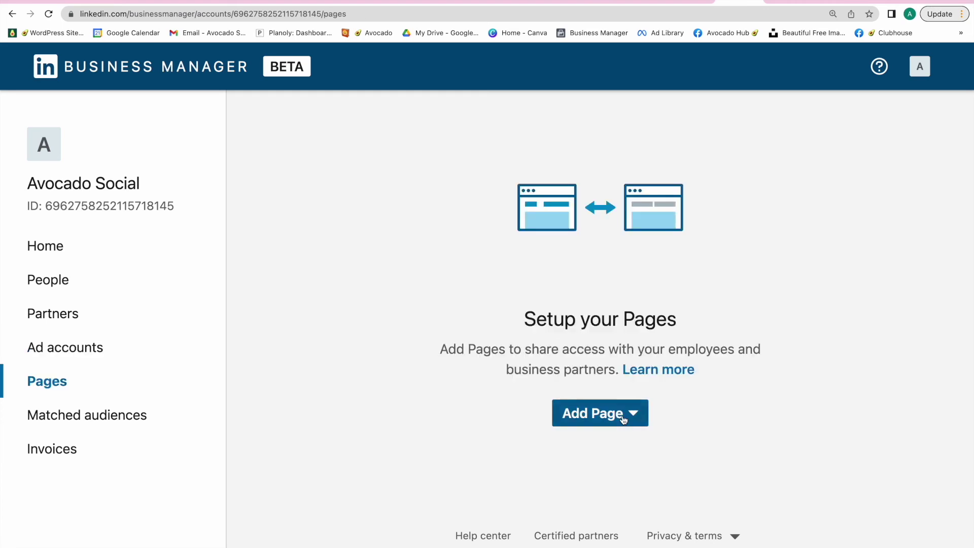
- Add the 'Avocado Social' Page, ticking the admin-invite and authorization checkboxes
{"action": "left_click", "coordinate": [623, 418]}
{"action": "left_click", "coordinate": [627, 467]}
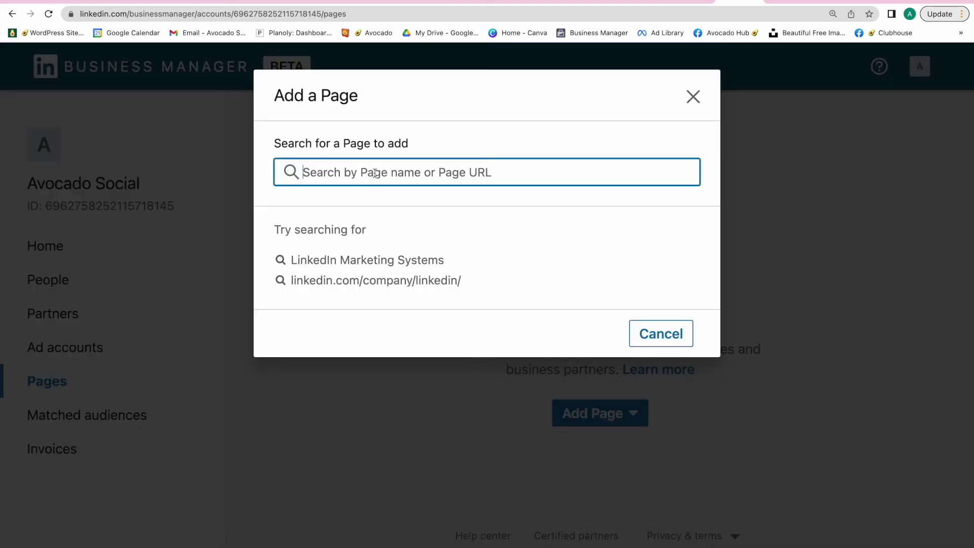
{"action": "type", "text": "Avocado So"}
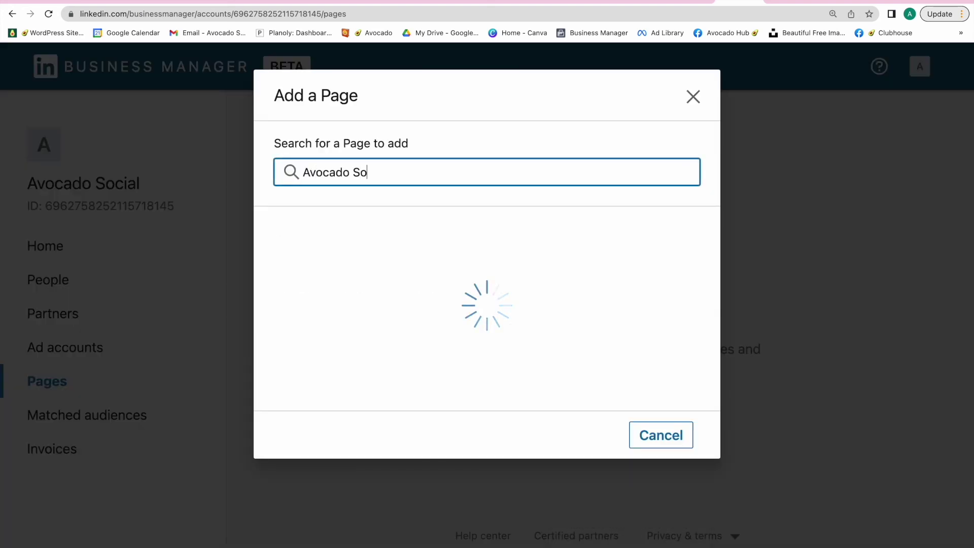
{"action": "type", "text": "cial"}
{"action": "left_click", "coordinate": [354, 274]}
{"action": "left_click", "coordinate": [282, 226]}
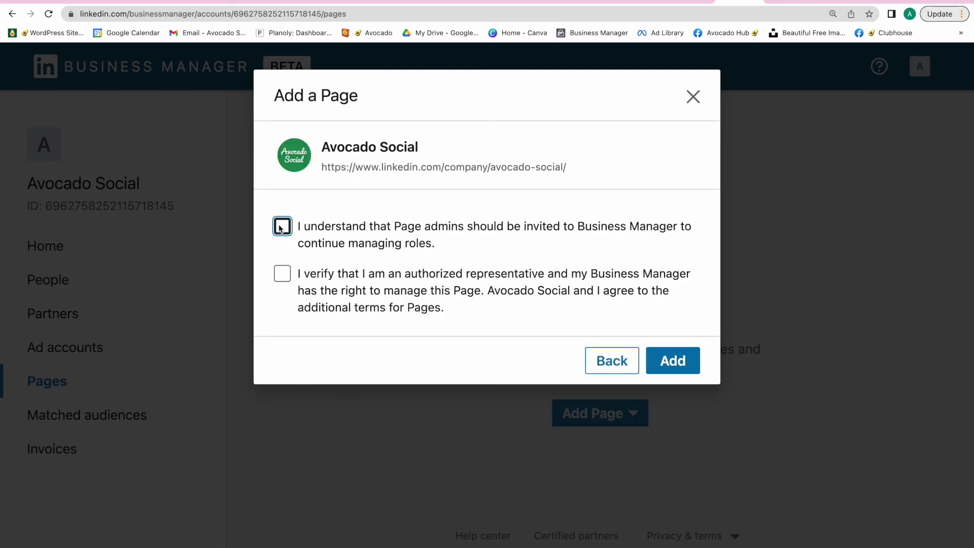
{"action": "left_click", "coordinate": [284, 275]}
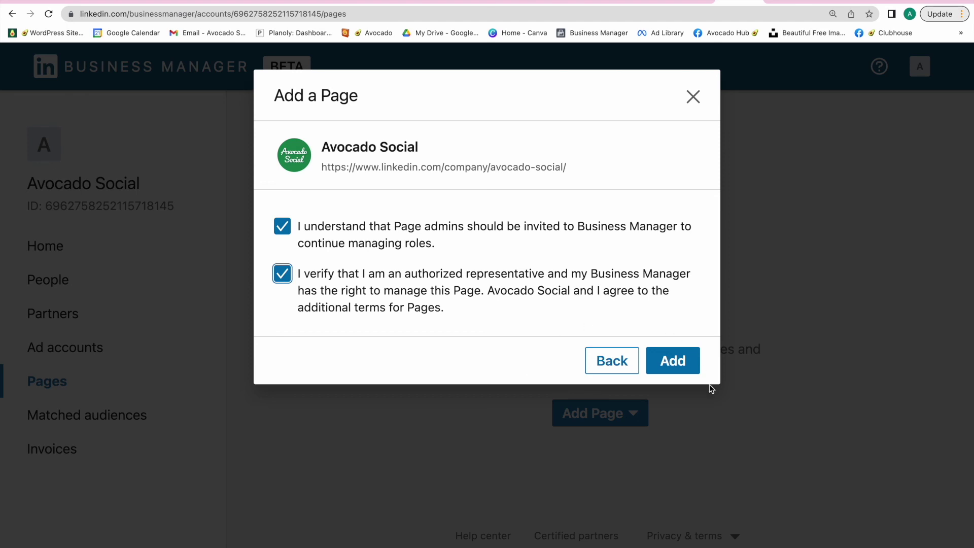
{"action": "left_click", "coordinate": [692, 367]}
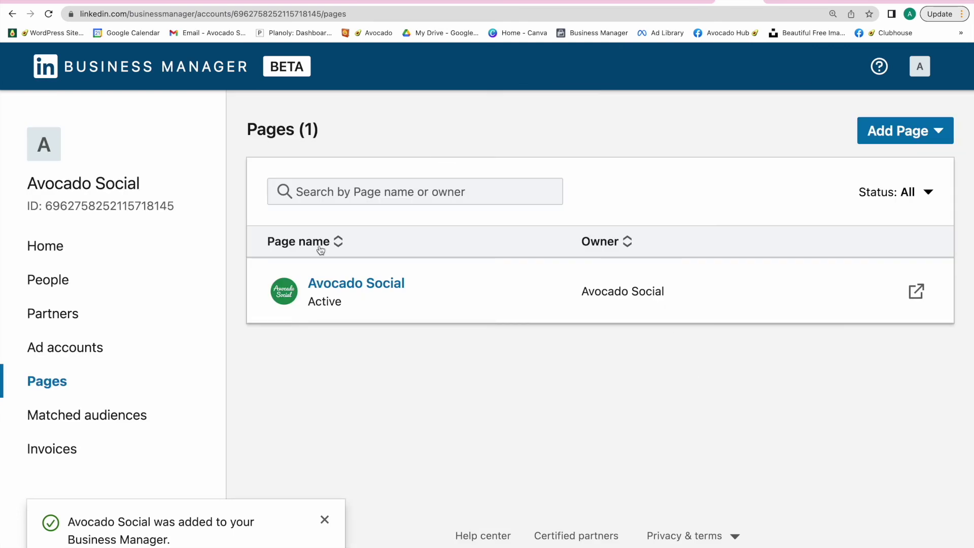
- Return to the Business Manager home page
{"action": "left_click", "coordinate": [89, 249]}
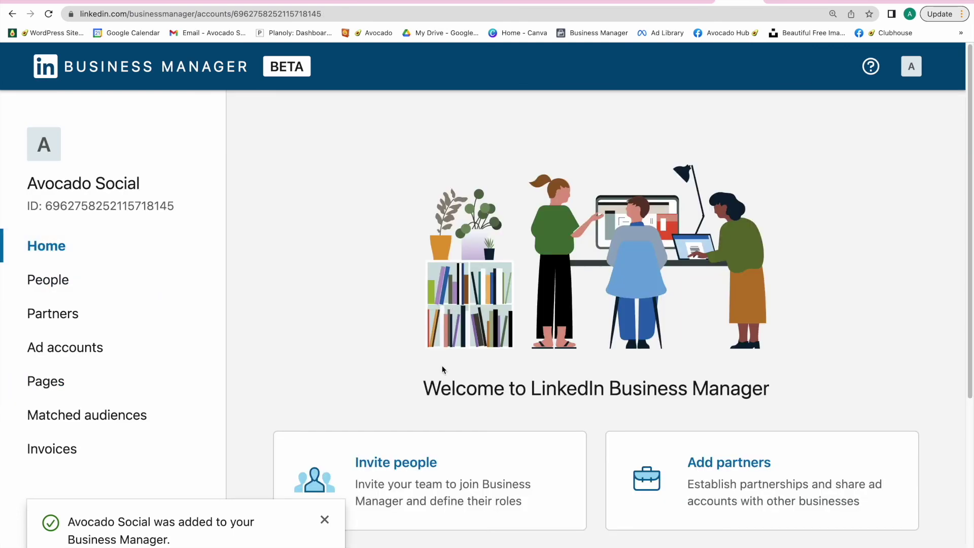
{"action": "scroll", "coordinate": [443, 370], "scroll_direction": "down", "scroll_amount": 5}
{"action": "scroll", "coordinate": [443, 370], "scroll_direction": "up", "scroll_amount": 5}
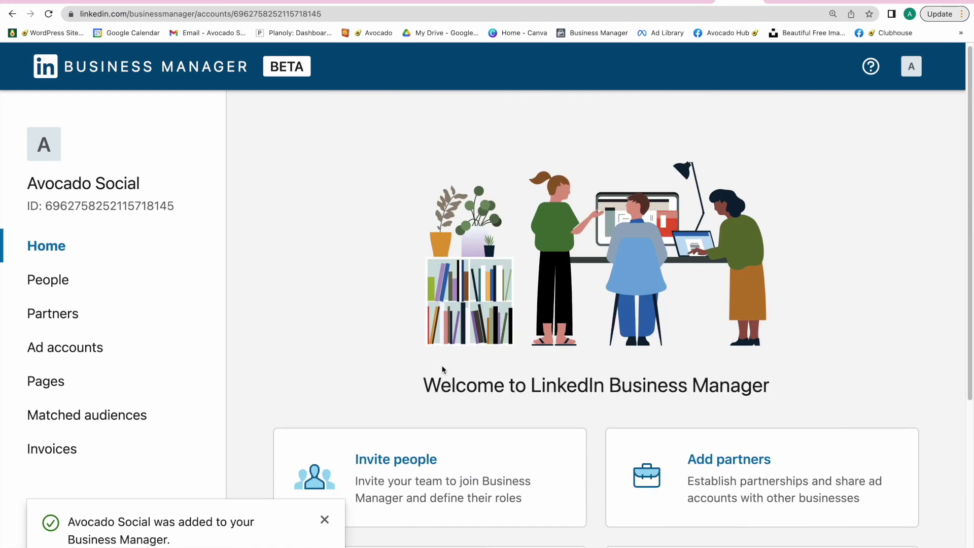